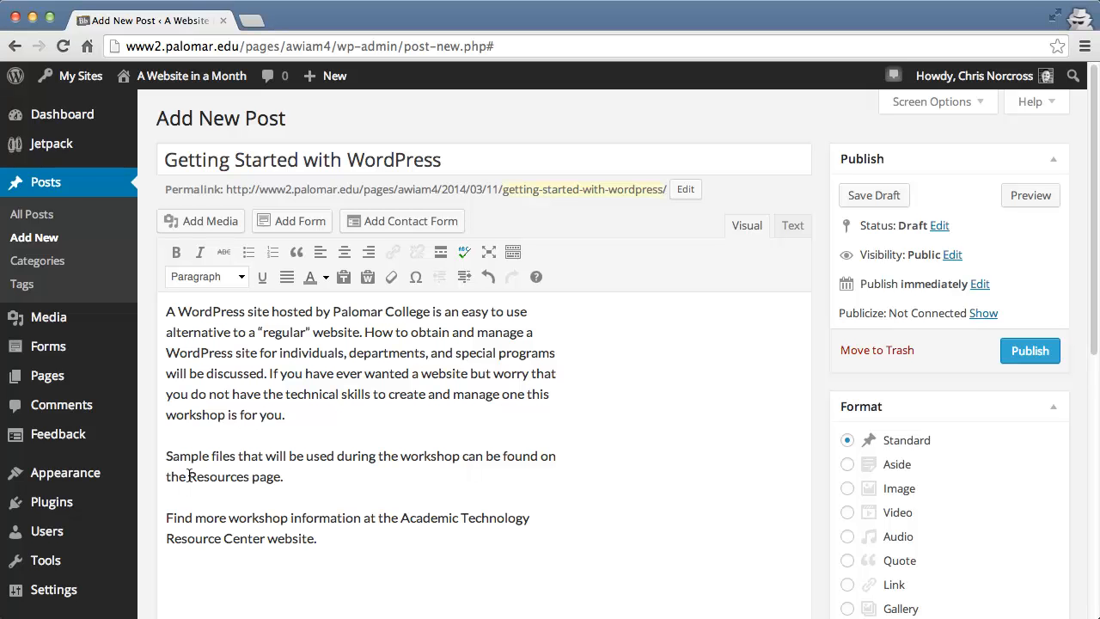
Link the word "Resources" in the post's second paragraph to the site's existing Resources page, found by searching existing content for "resources".
{"action": "left_click_drag", "start_coordinate": [189, 476], "coordinate": [250, 476]}
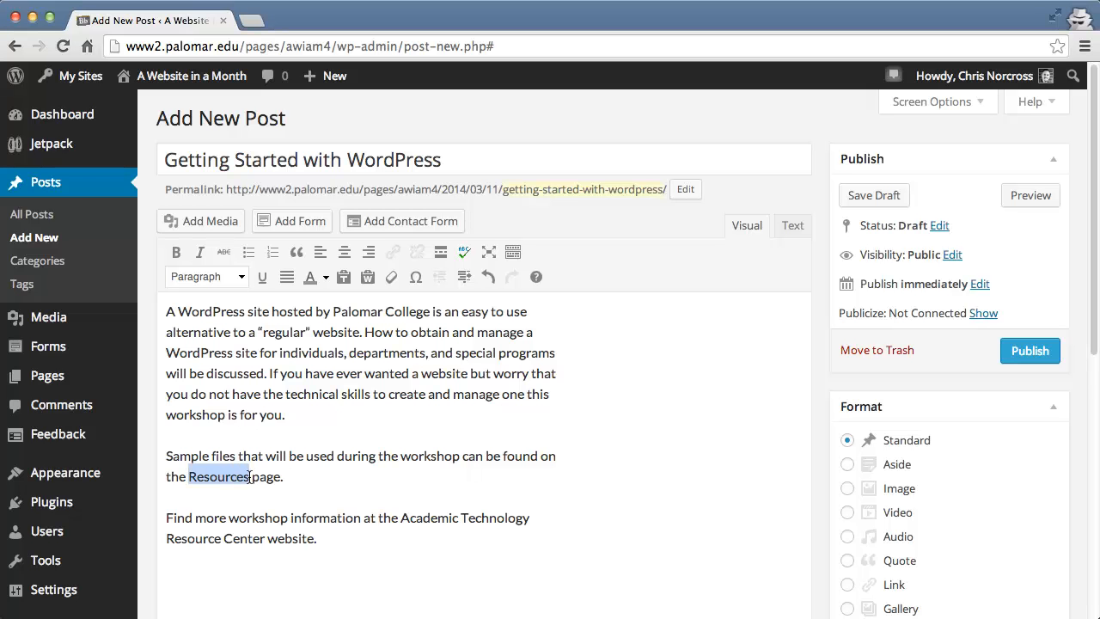
{"action": "left_click", "coordinate": [319, 479]}
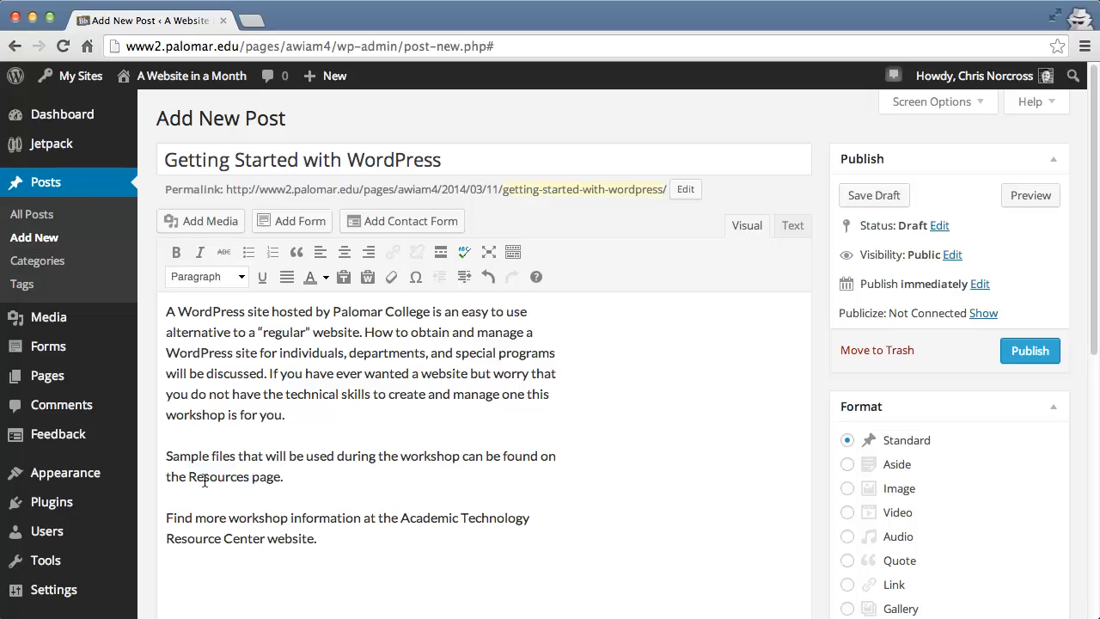
{"action": "left_click_drag", "start_coordinate": [191, 476], "coordinate": [250, 481]}
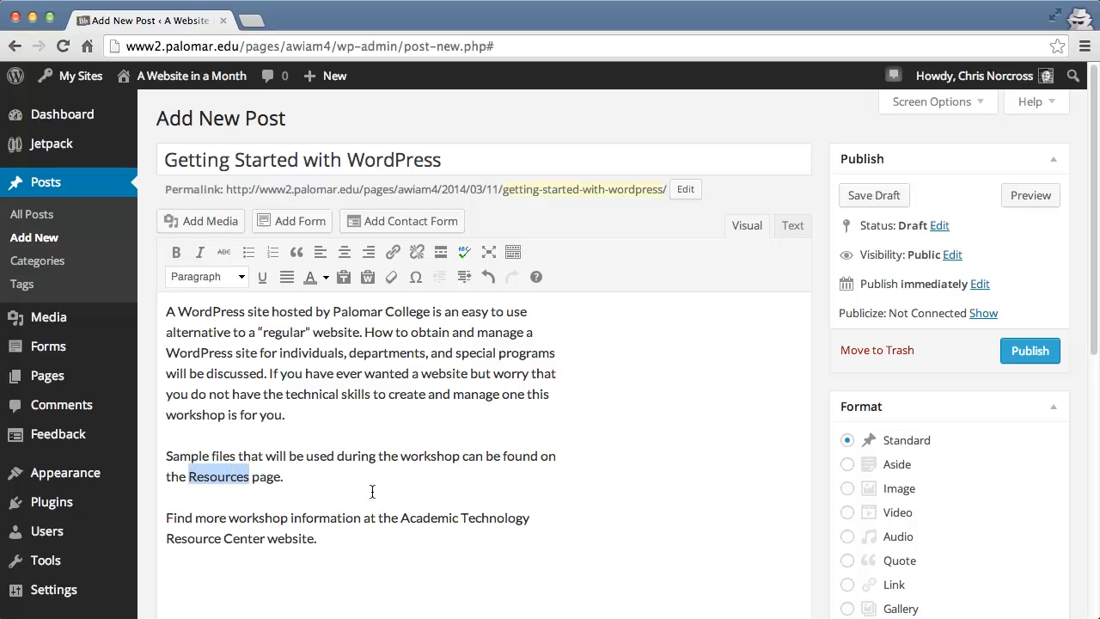
{"action": "left_click", "coordinate": [393, 252]}
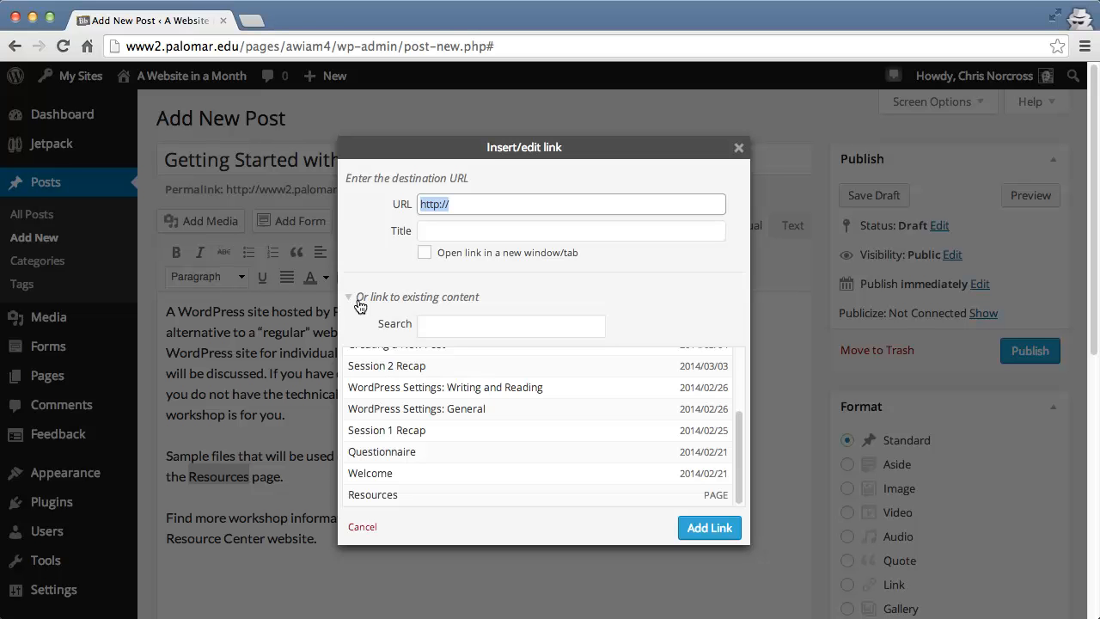
{"action": "left_click", "coordinate": [412, 298]}
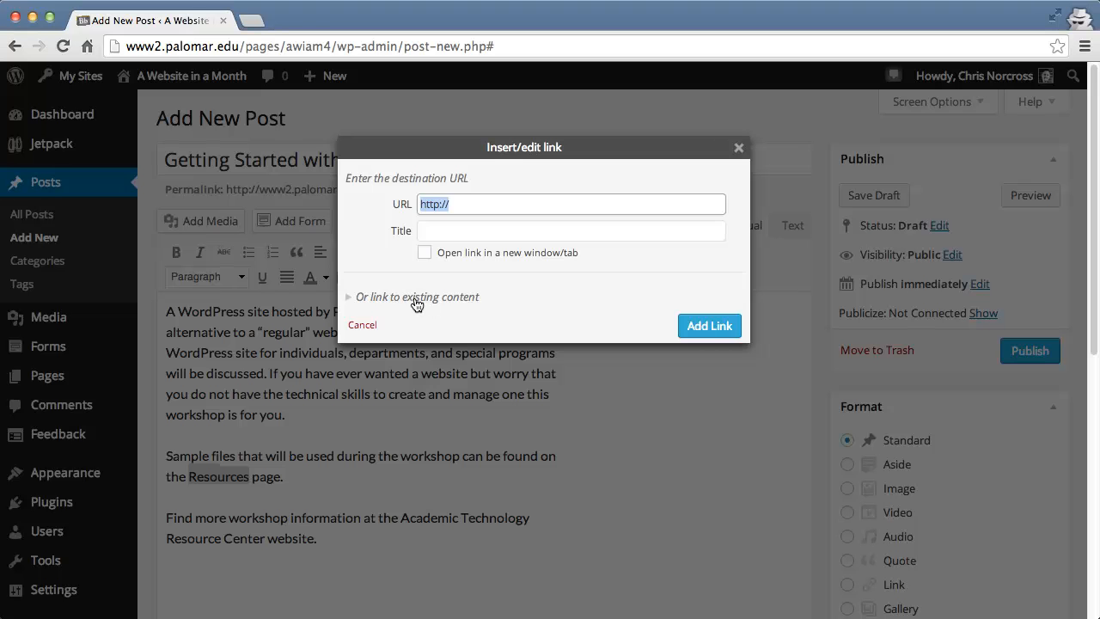
{"action": "left_click", "coordinate": [413, 299]}
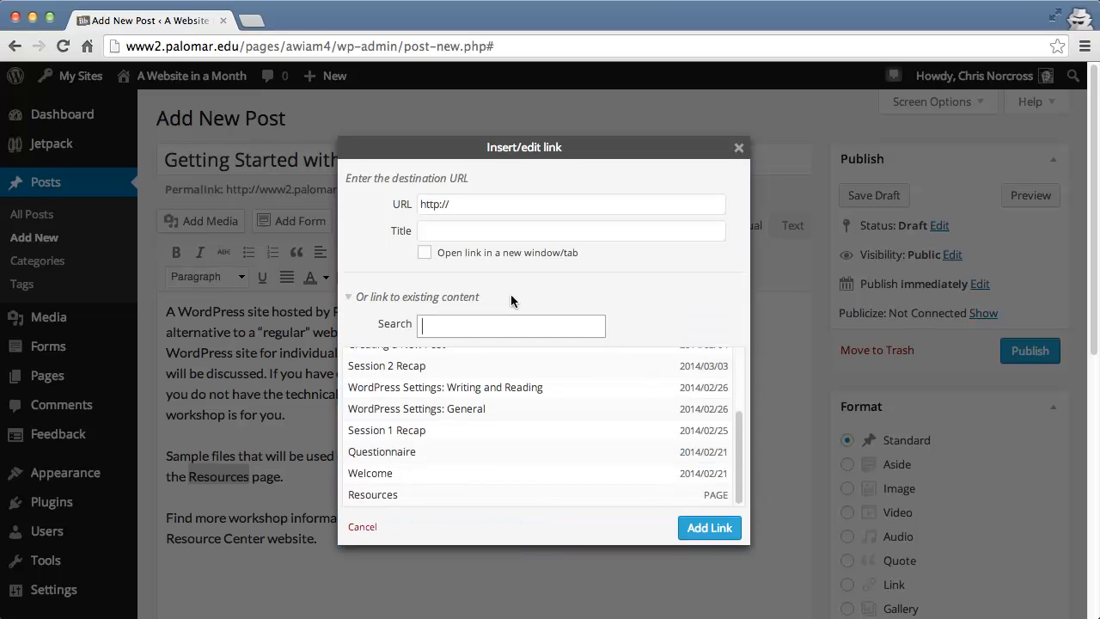
{"action": "mouse_move", "coordinate": [739, 437]}
{"action": "left_mouse_down"}
{"action": "mouse_move", "coordinate": [740, 368]}
{"action": "mouse_move", "coordinate": [735, 455]}
{"action": "mouse_move", "coordinate": [738, 367]}
{"action": "mouse_move", "coordinate": [740, 457]}
{"action": "left_mouse_up"}
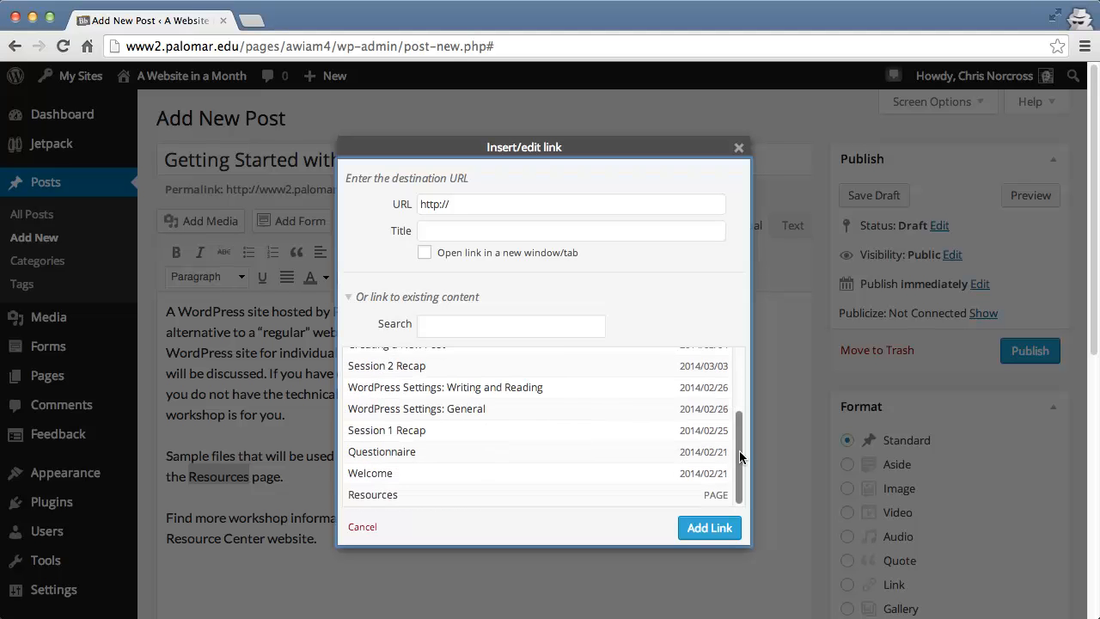
{"action": "left_click", "coordinate": [543, 327]}
{"action": "type", "text": "resources"}
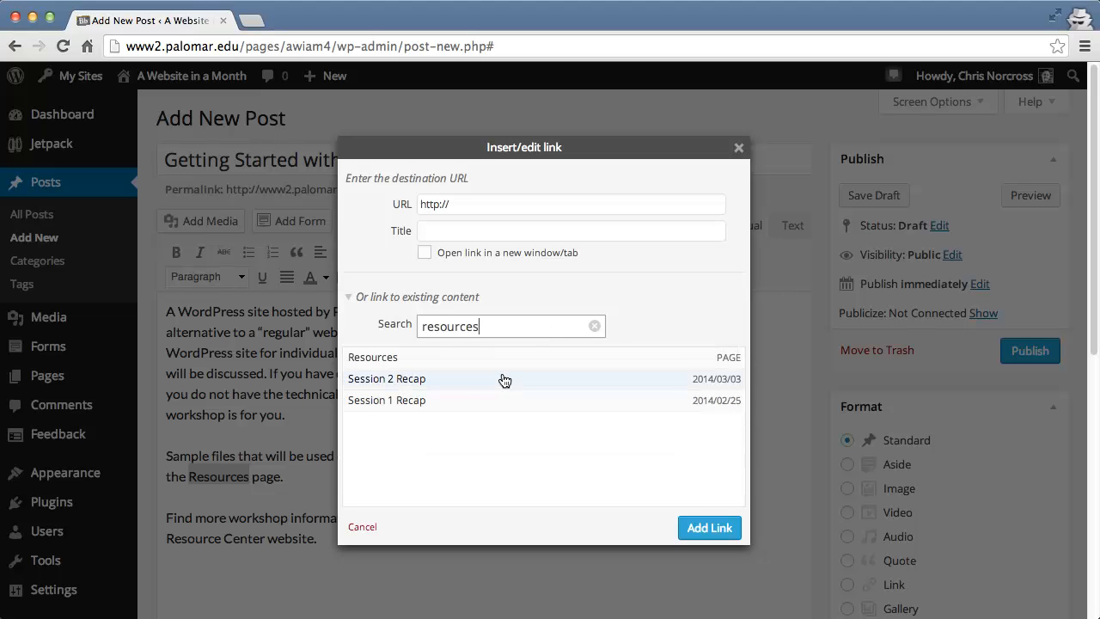
{"action": "left_click", "coordinate": [378, 363]}
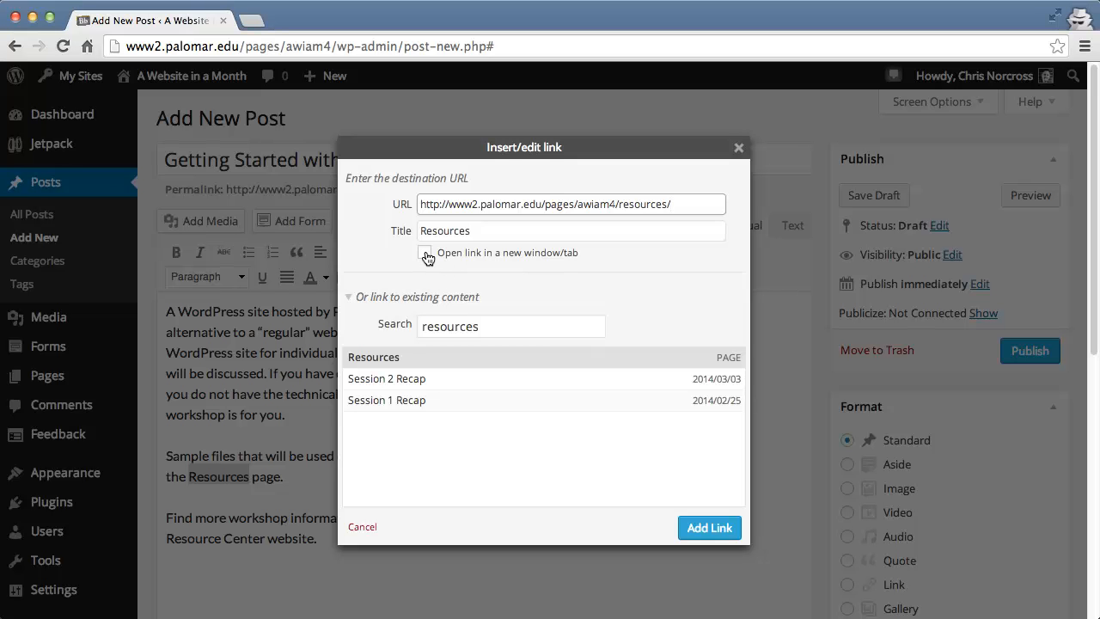
{"action": "left_click", "coordinate": [709, 528]}
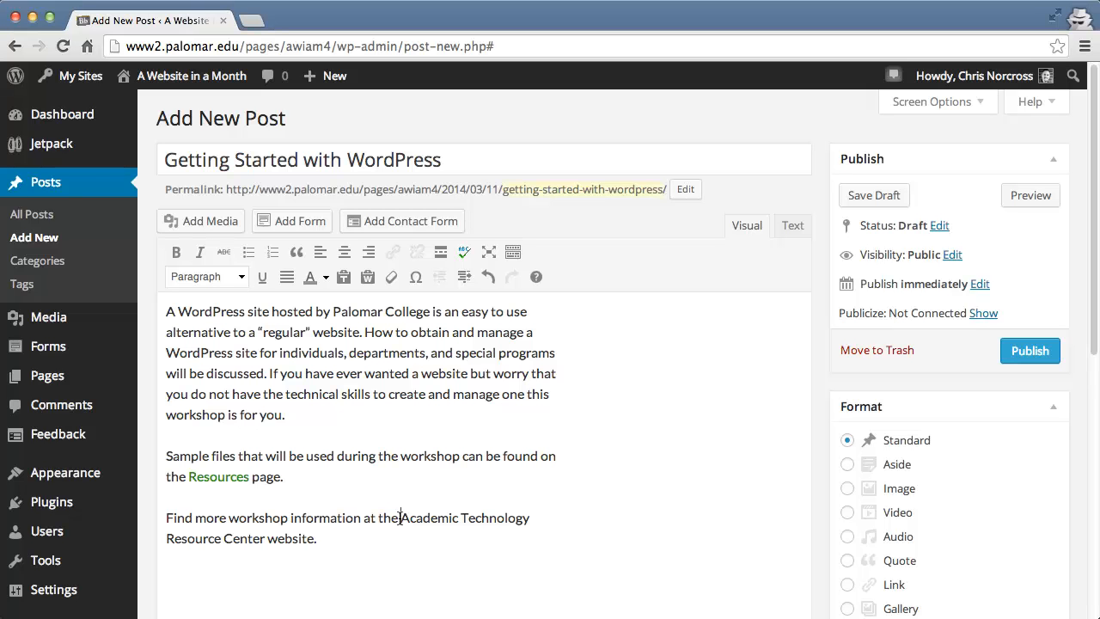
{"action": "left_click_drag", "start_coordinate": [401, 518], "coordinate": [265, 538]}
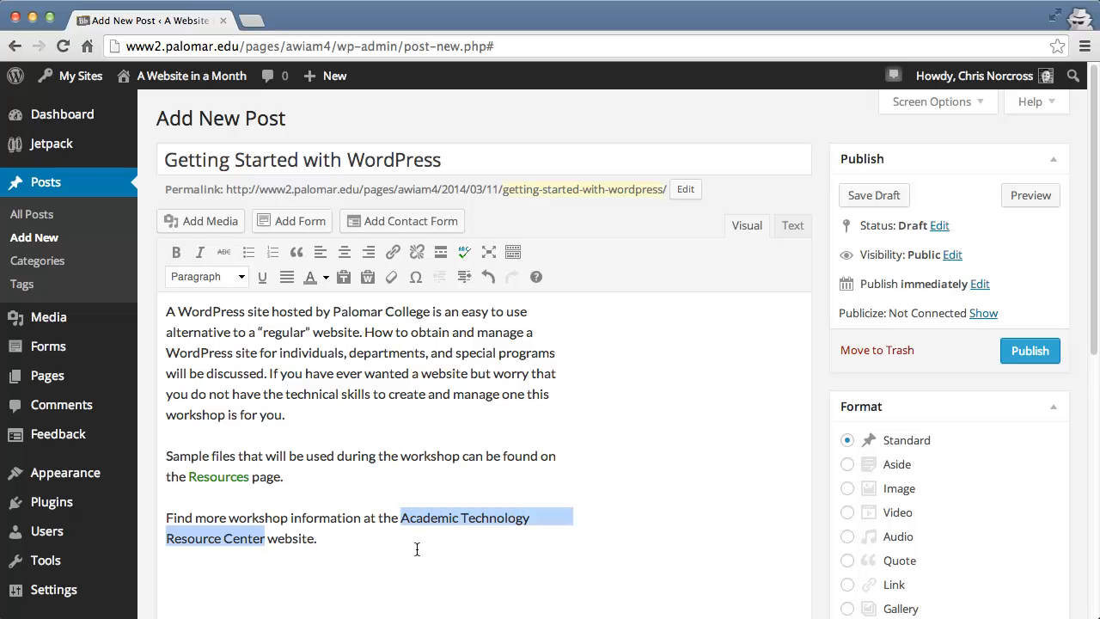
{"action": "left_click", "coordinate": [470, 546]}
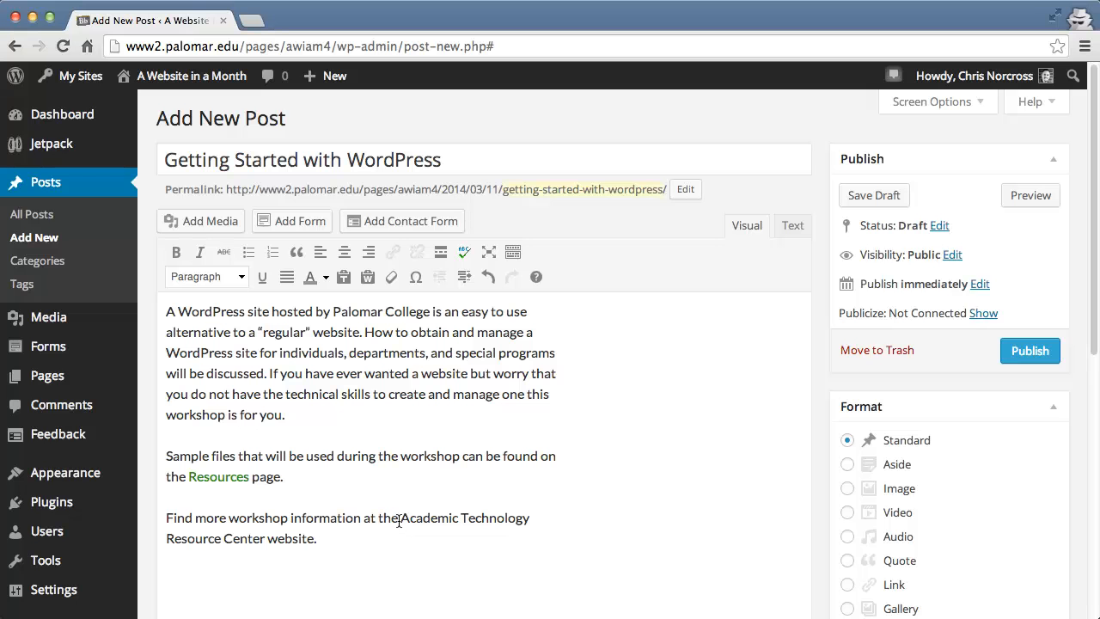
{"action": "left_click_drag", "start_coordinate": [400, 518], "coordinate": [314, 543]}
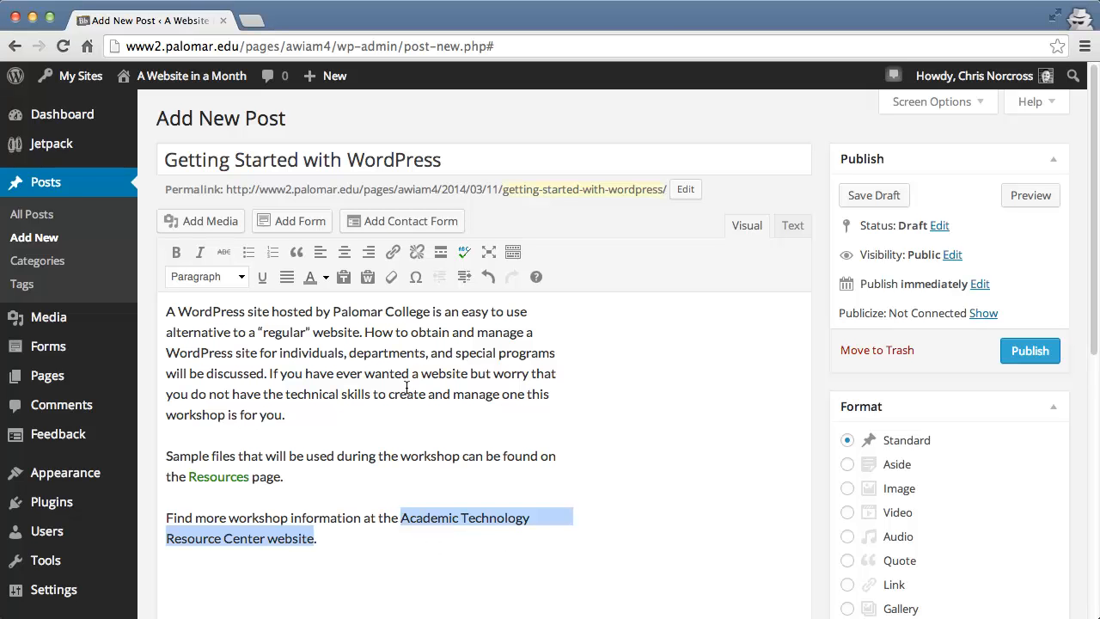
{"action": "left_click", "coordinate": [393, 250]}
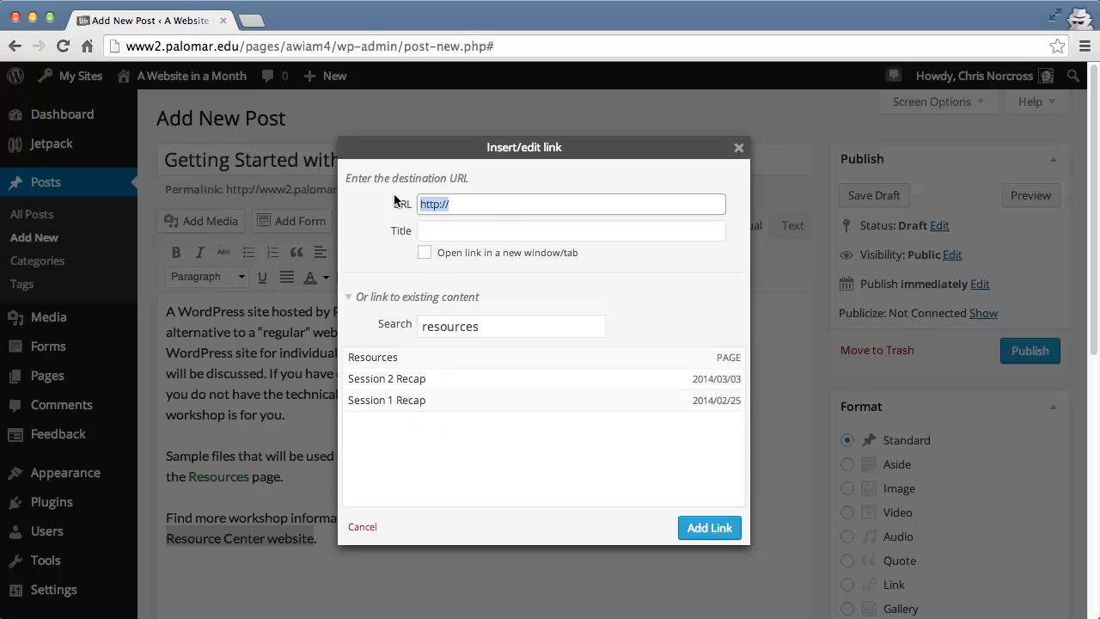
{"action": "left_click", "coordinate": [506, 203]}
{"action": "type", "text": "www.palomar.edu/atrtc"}
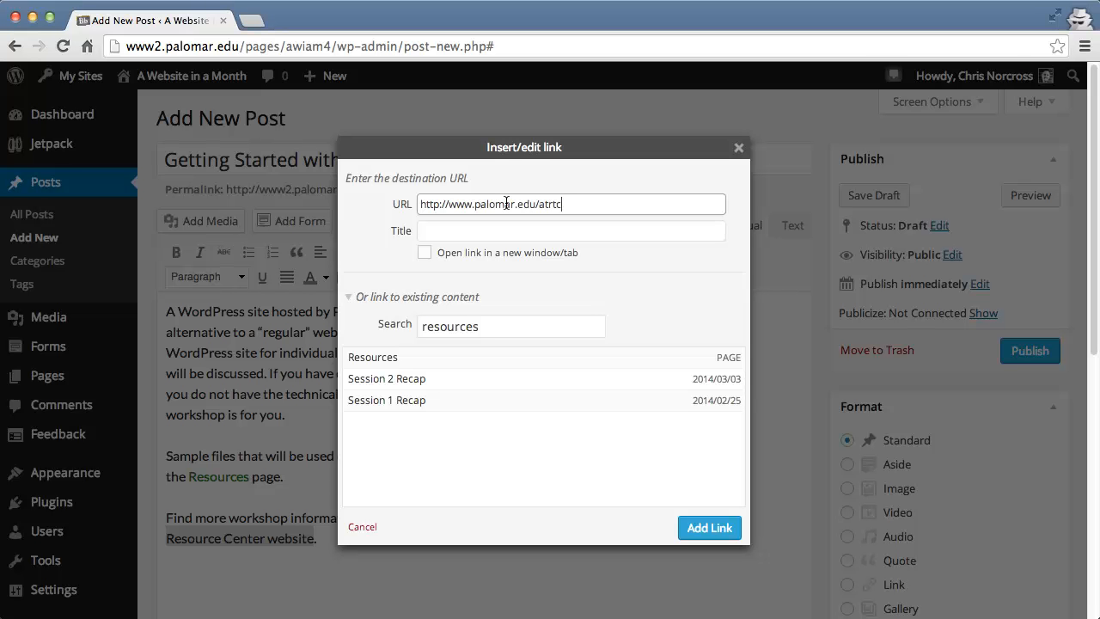
{"action": "key", "text": "BackSpace"}
{"action": "key", "text": "BackSpace"}
{"action": "type", "text": "c"}
Give the link the title "Academic Technology Resource Center" and add it to the selected text.
{"action": "left_click", "coordinate": [526, 230]}
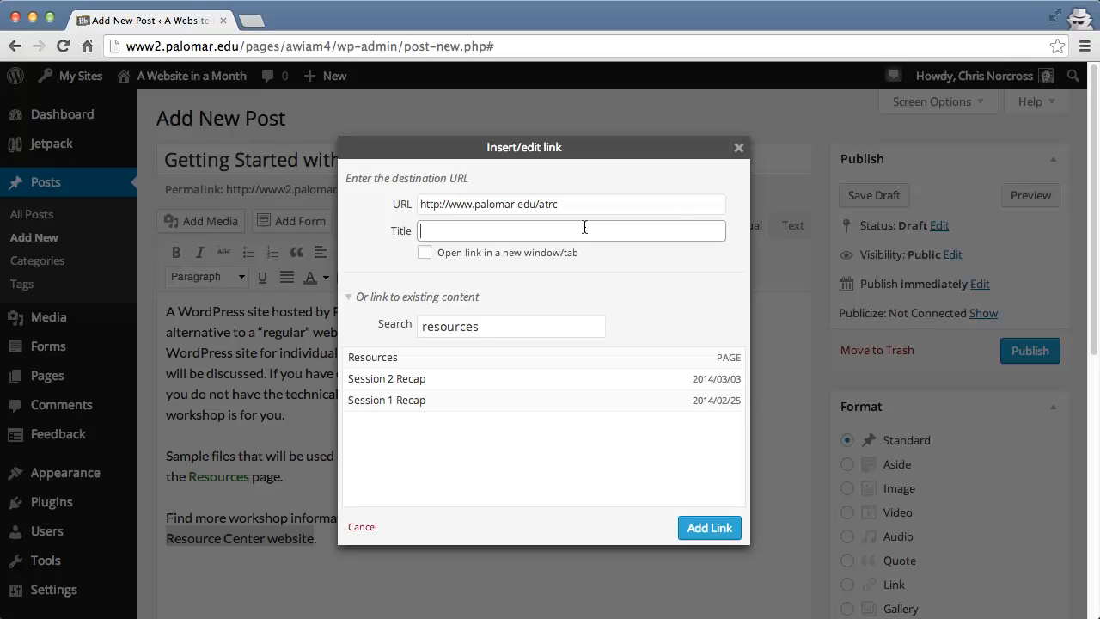
{"action": "type", "text": "Academic Technology"}
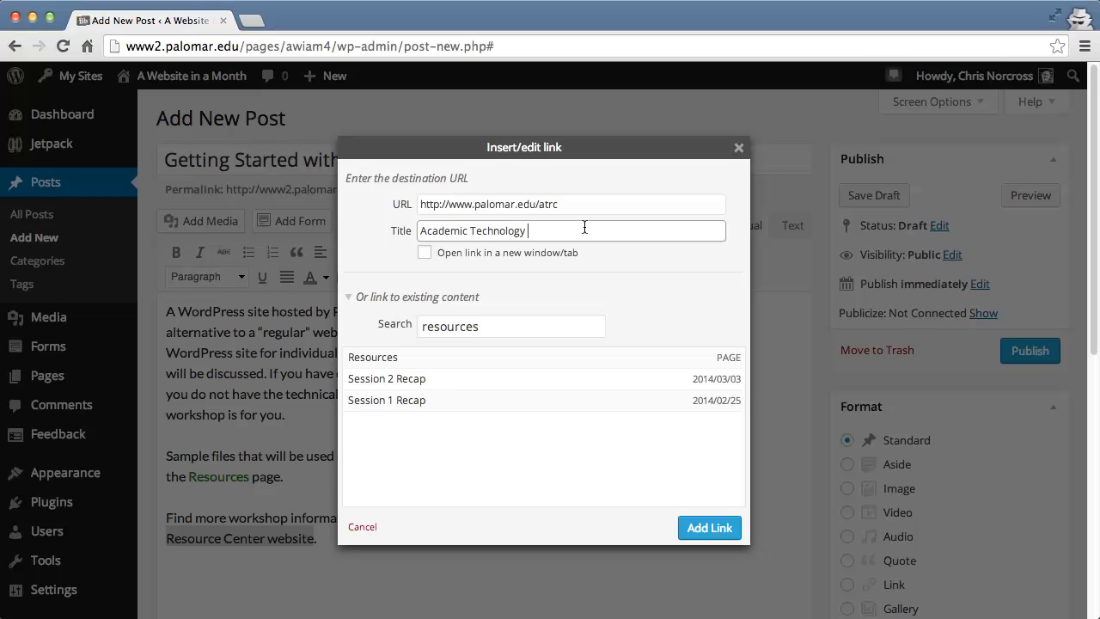
{"action": "type", "text": " Resource Center"}
{"action": "left_click", "coordinate": [707, 528]}
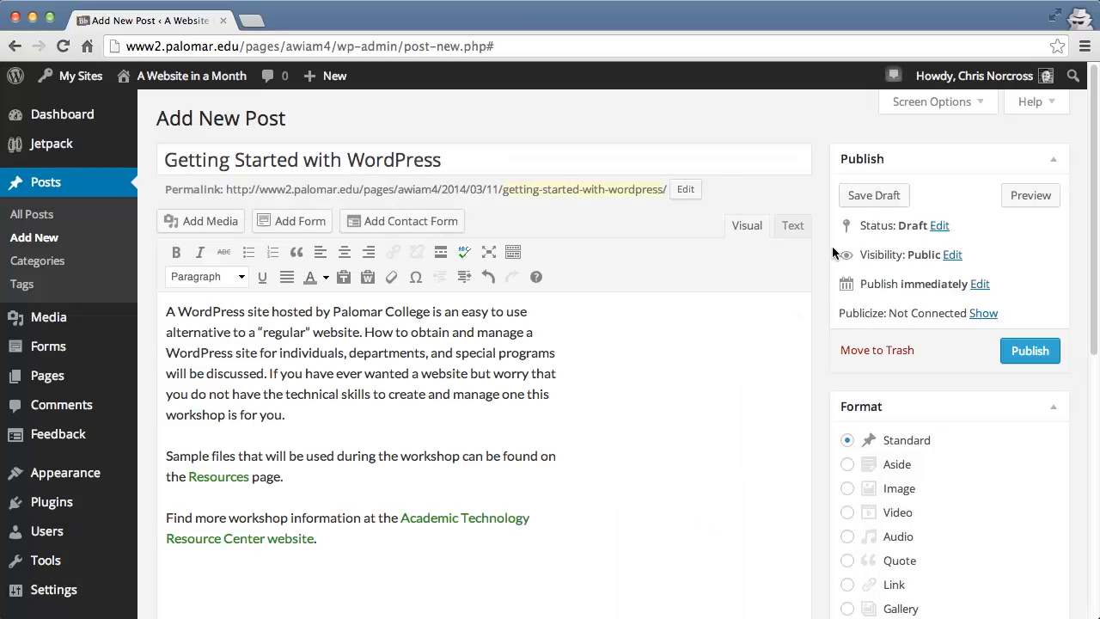
Save the post as a draft and open its preview to view the linked text.
{"action": "left_click", "coordinate": [877, 196]}
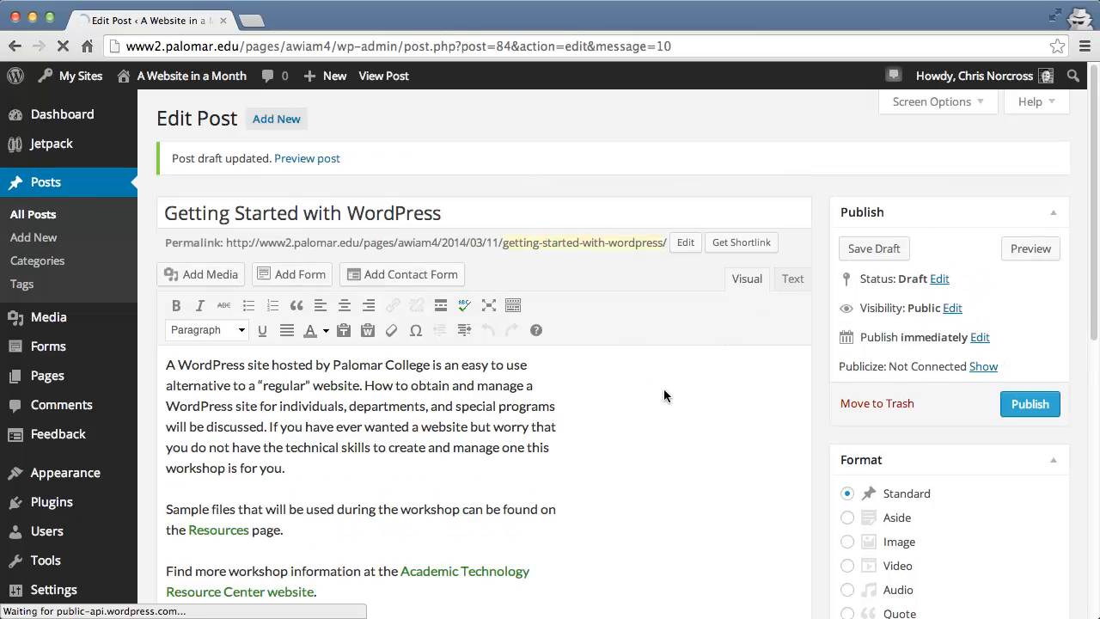
{"action": "left_click", "coordinate": [299, 160]}
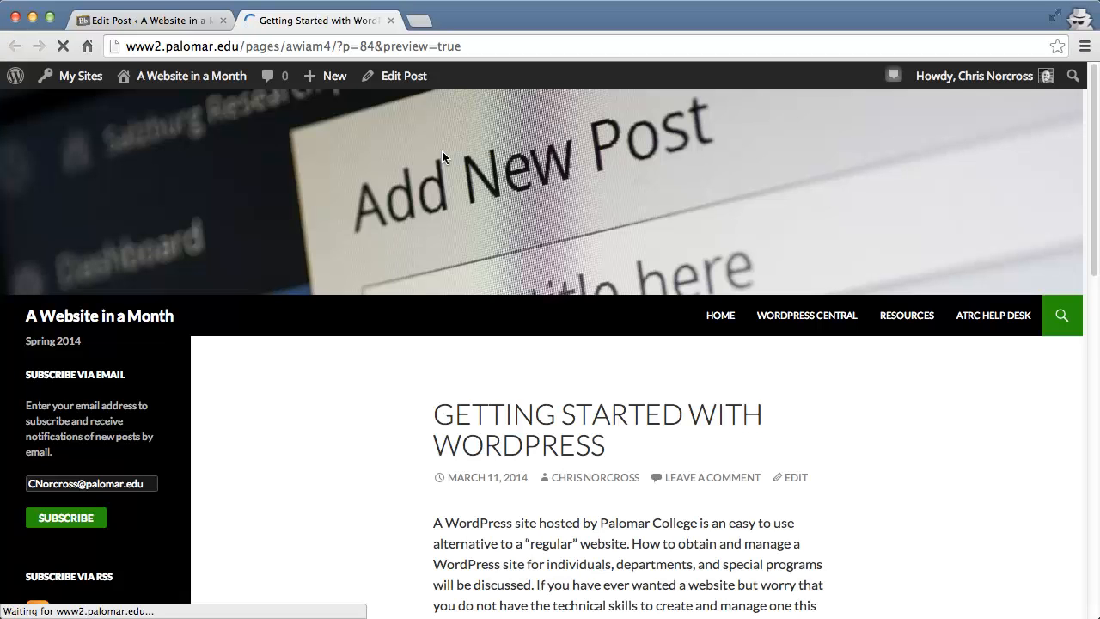
{"action": "scroll", "coordinate": [884, 410], "scroll_direction": "down", "scroll_amount": 3}
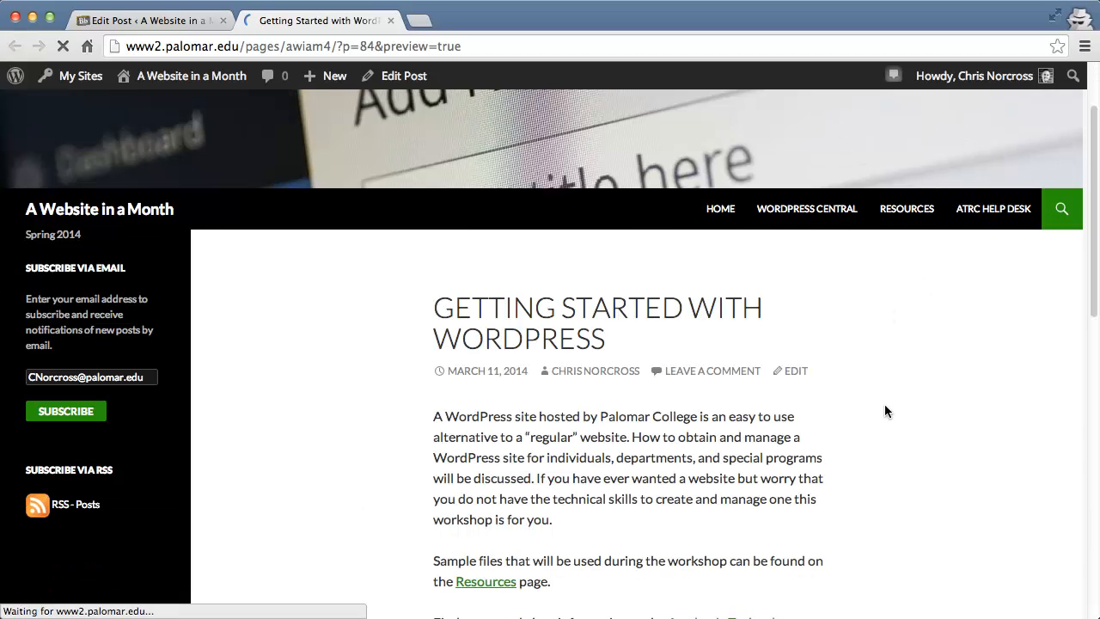
{"action": "scroll", "coordinate": [884, 411], "scroll_direction": "down", "scroll_amount": 3}
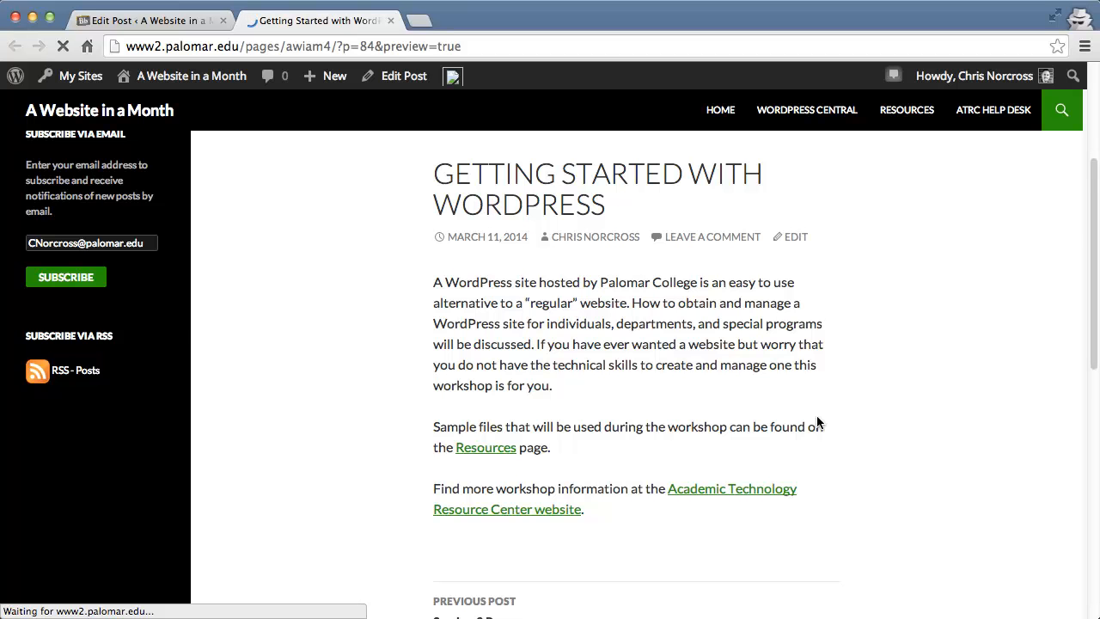
Test the Resources and Academic Technology Resource Center website links in the preview, and close the preview to return to the post editor.
{"action": "scroll", "coordinate": [814, 417], "scroll_direction": "down", "scroll_amount": 7}
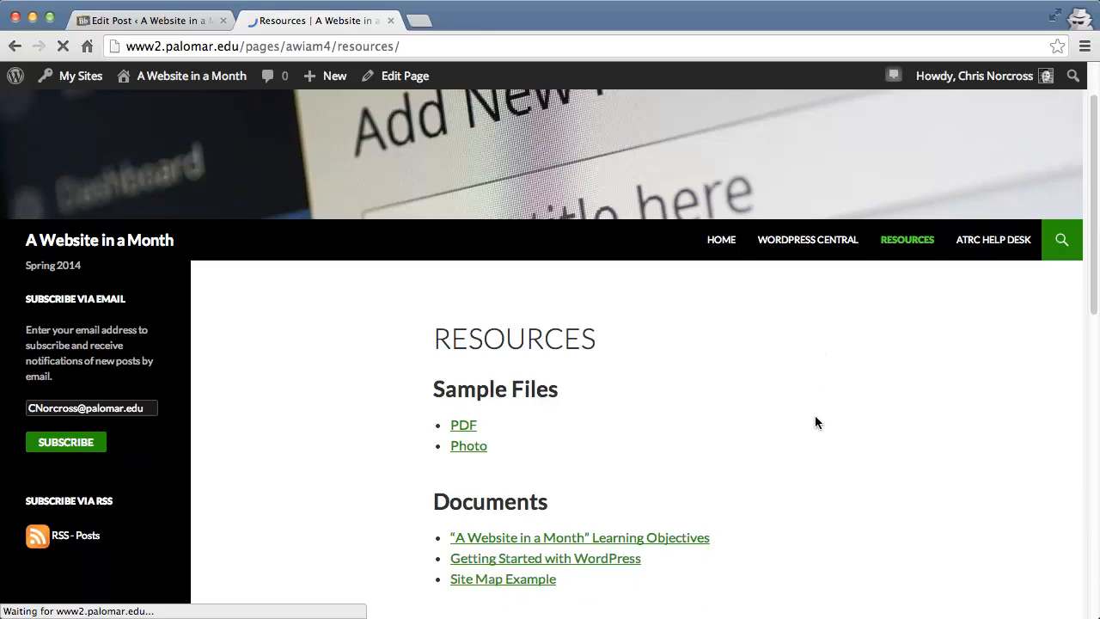
{"action": "scroll", "coordinate": [815, 416], "scroll_direction": "up", "scroll_amount": 7}
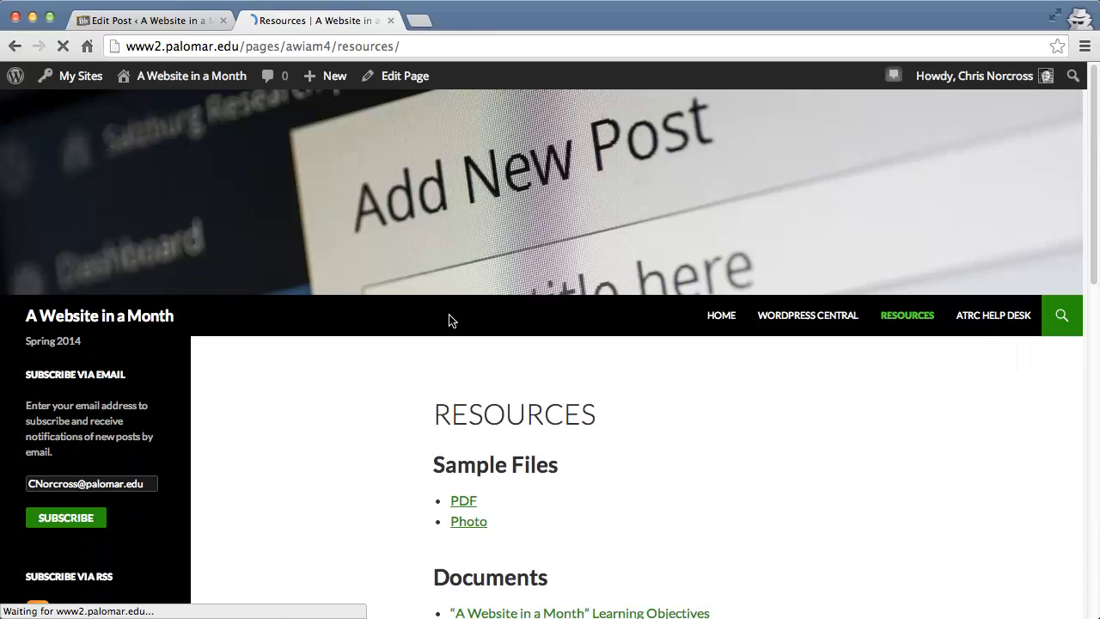
{"action": "left_click", "coordinate": [15, 45]}
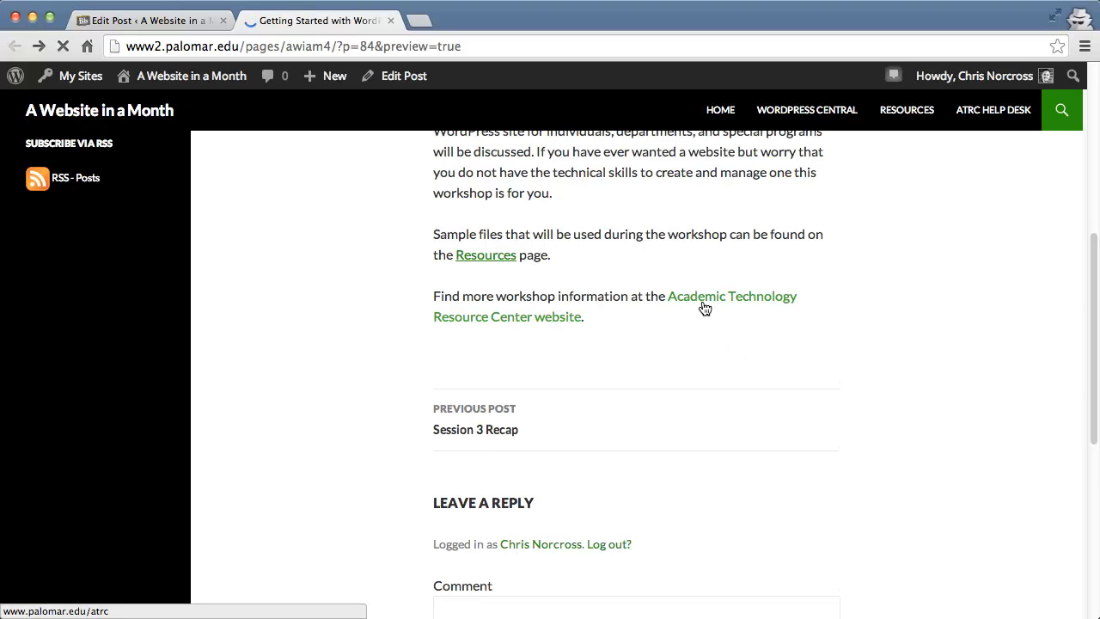
{"action": "left_click", "coordinate": [531, 325]}
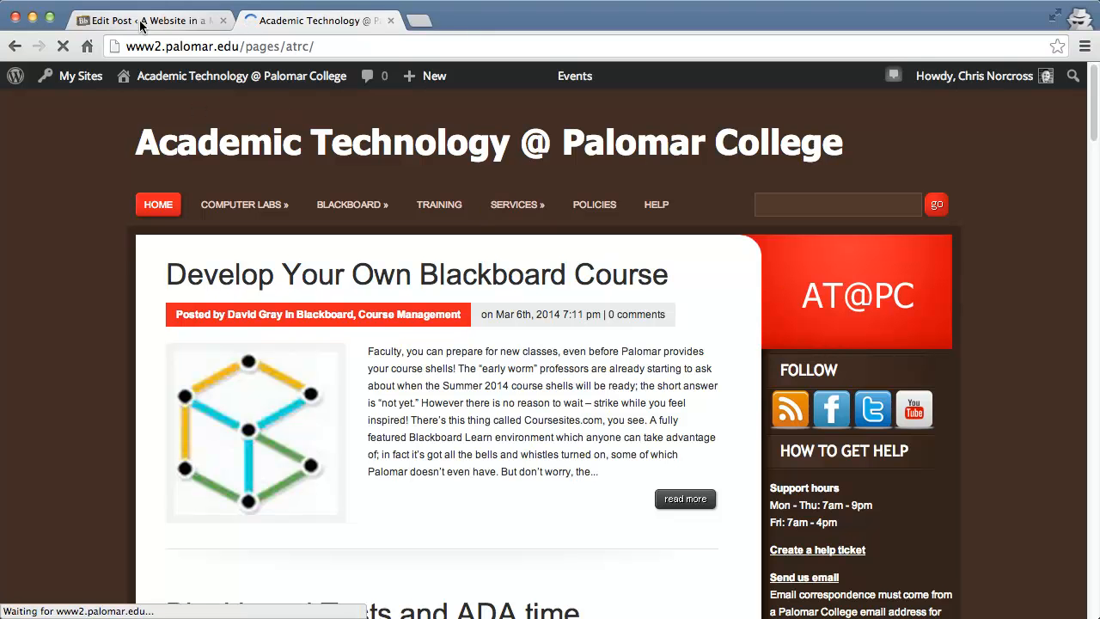
{"action": "left_click", "coordinate": [390, 20]}
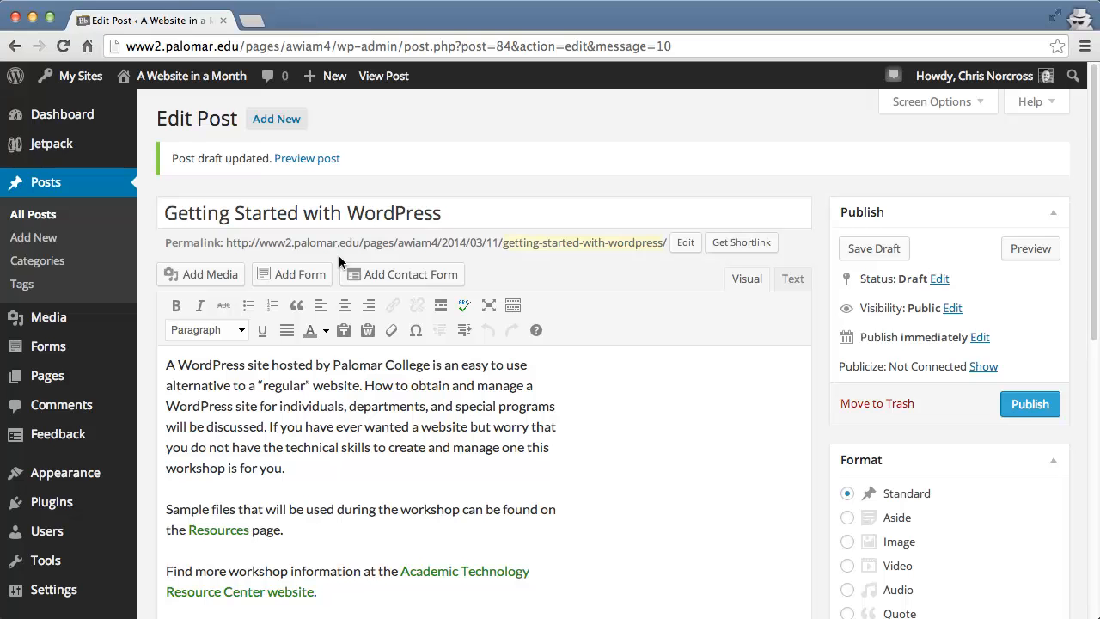
Select the linked word "Resources" in the post's second paragraph.
{"action": "scroll", "coordinate": [576, 441], "scroll_direction": "down", "scroll_amount": 3}
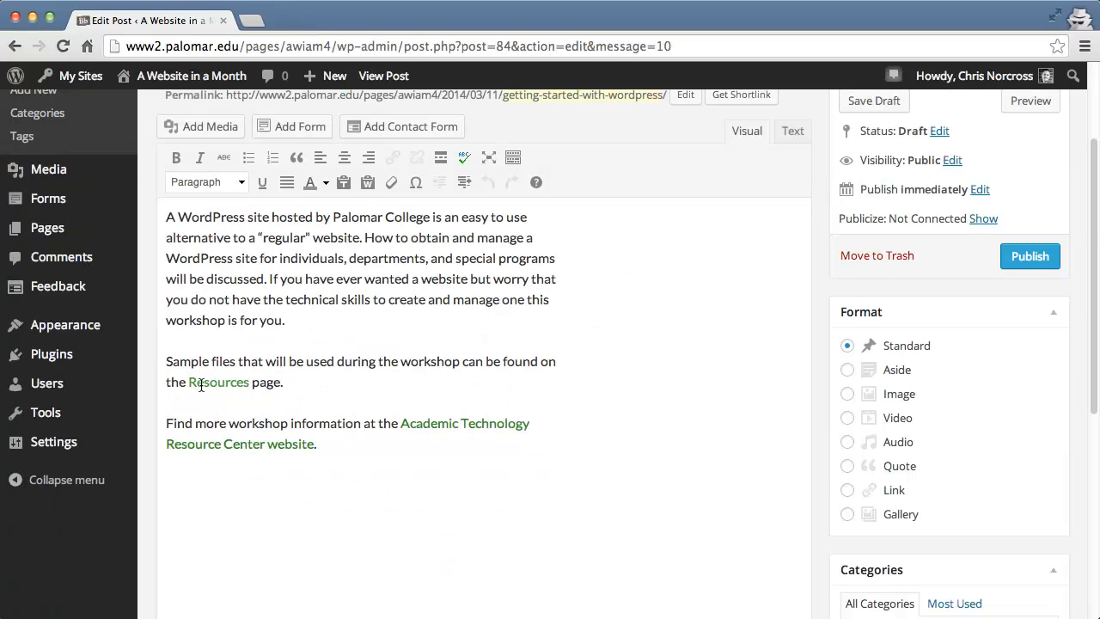
{"action": "double_click", "coordinate": [201, 384]}
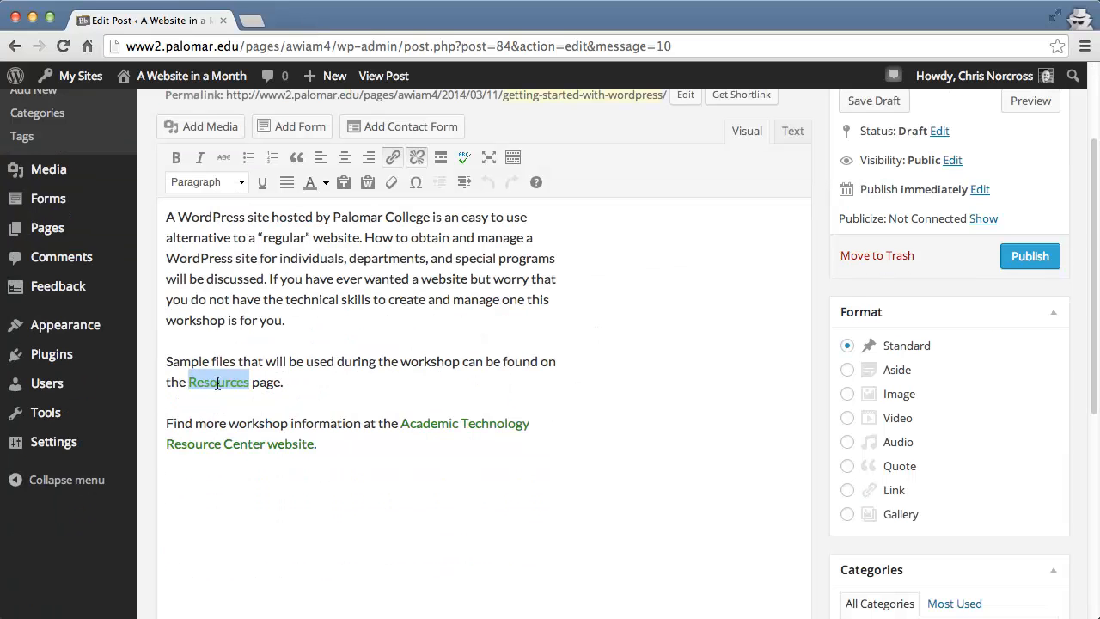